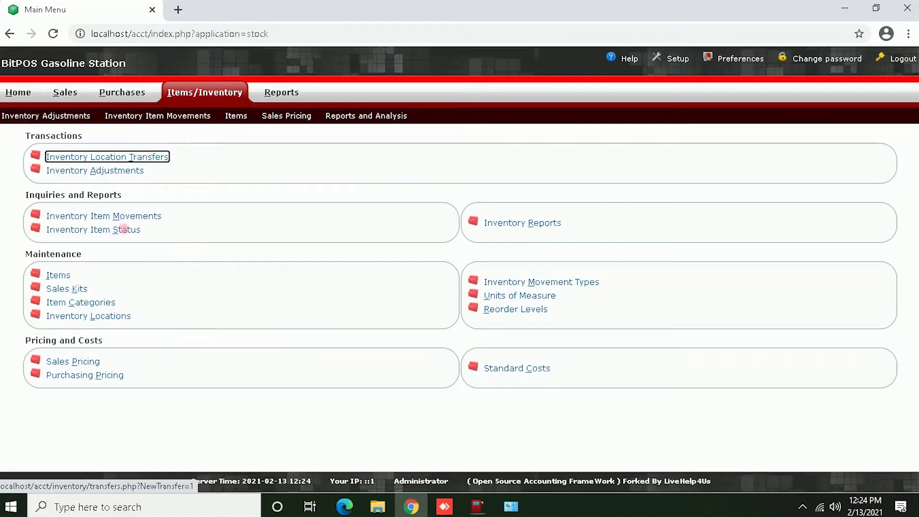
Step: Open the Inventory Item Sales prices page from the Items/Inventory Sales Pricing menu
click(302, 117)
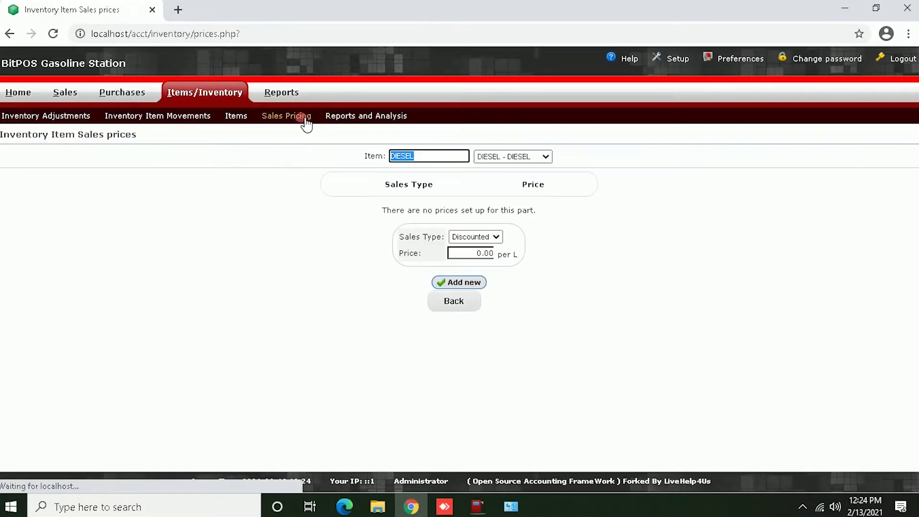
Step: Select PREMIUM and delete its existing Retail price of 45.00
mouse_move(440, 163)
mouse_down()
mouse_move(421, 166)
mouse_move(411, 155)
mouse_move(439, 165)
mouse_move(423, 161)
mouse_up()
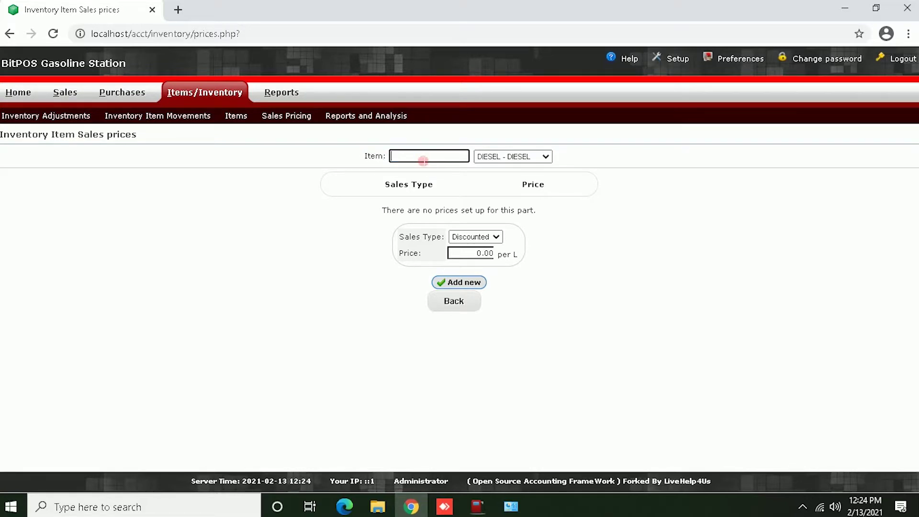
key(Tab)
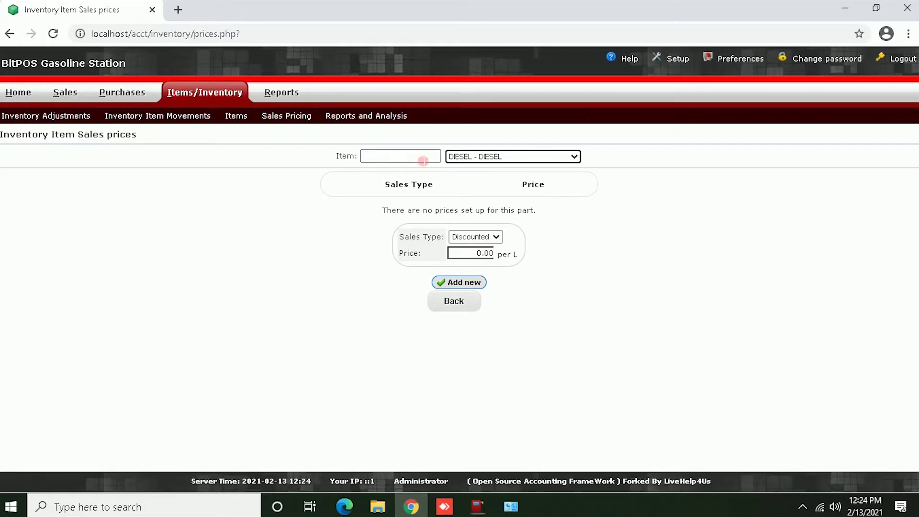
click(466, 154)
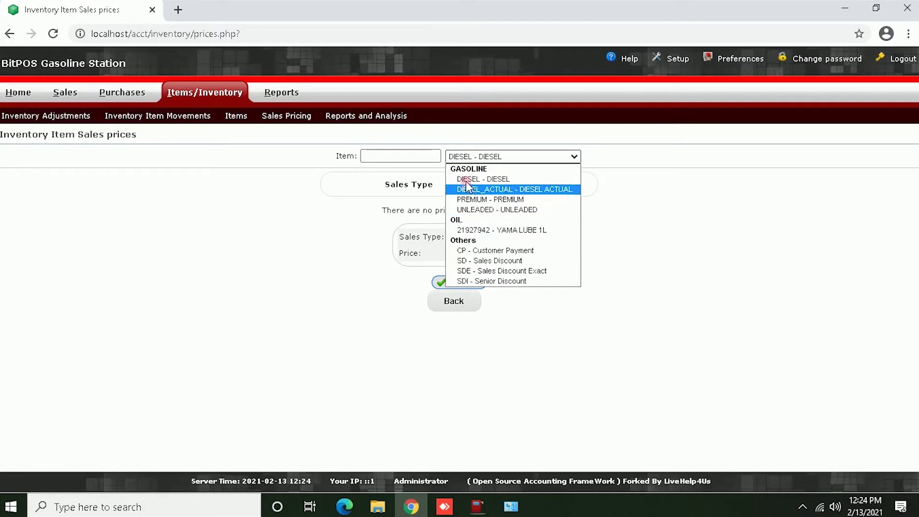
click(468, 197)
click(491, 234)
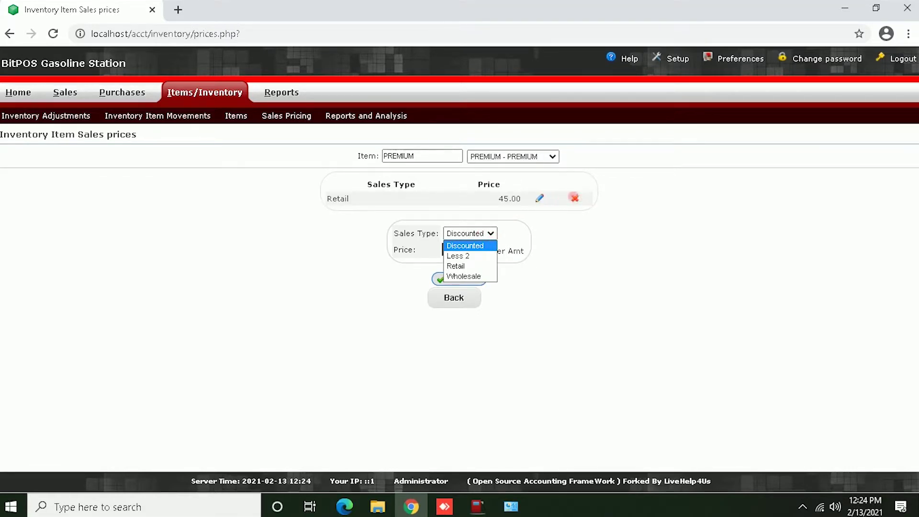
click(574, 197)
Step: Add a new Retail price of 50.00 for PREMIUM
click(492, 273)
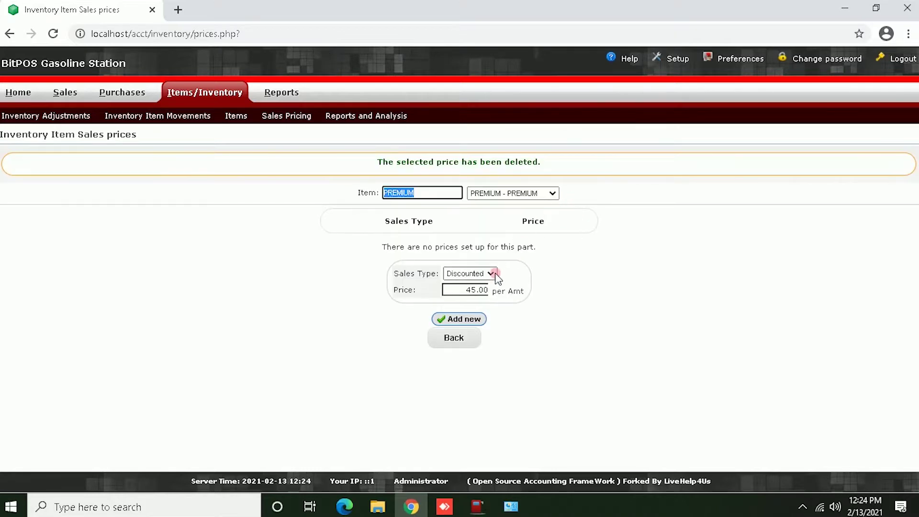
click(466, 305)
click(469, 302)
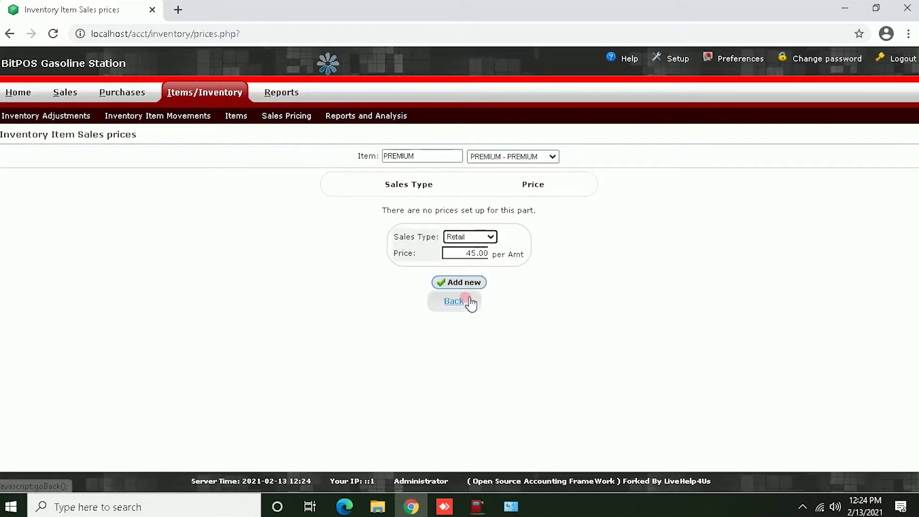
click(488, 257)
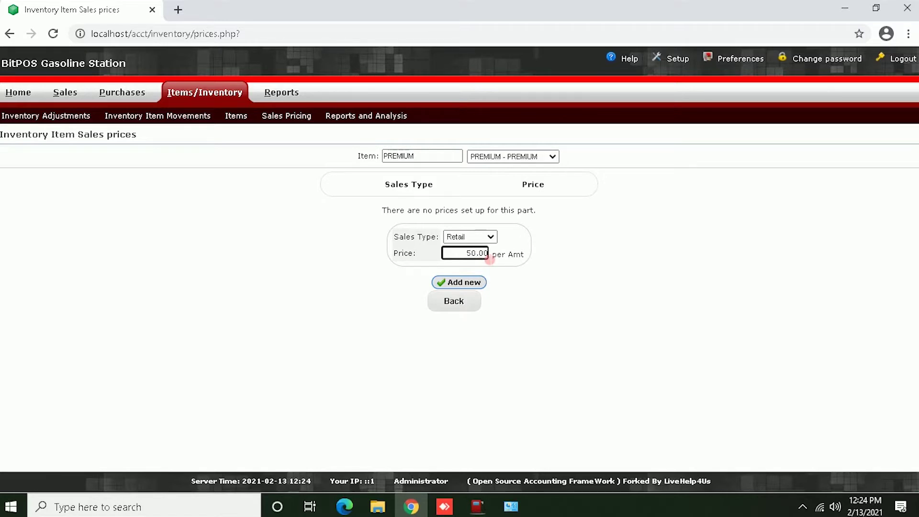
text(50)
click(458, 282)
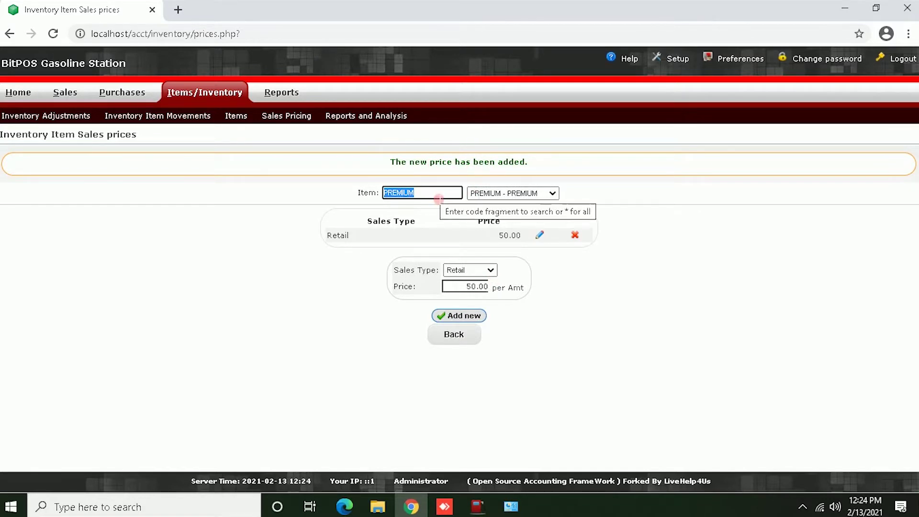
key(BackSpace)
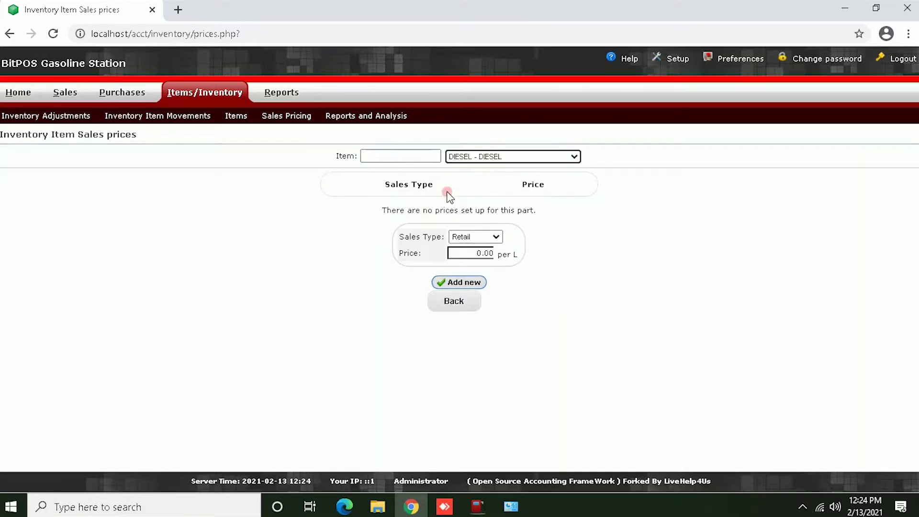
Step: Select DIESEL, keep sales type Retail, and add a price of 39.00
click(519, 161)
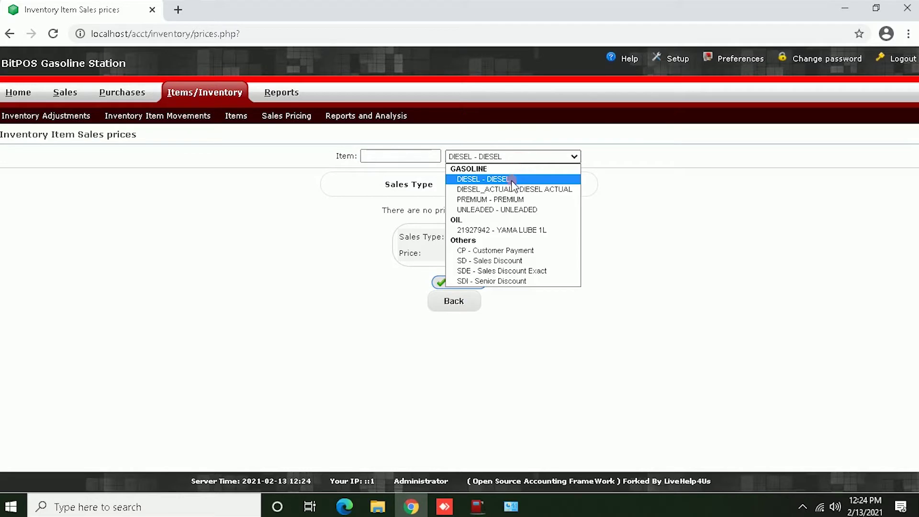
click(512, 181)
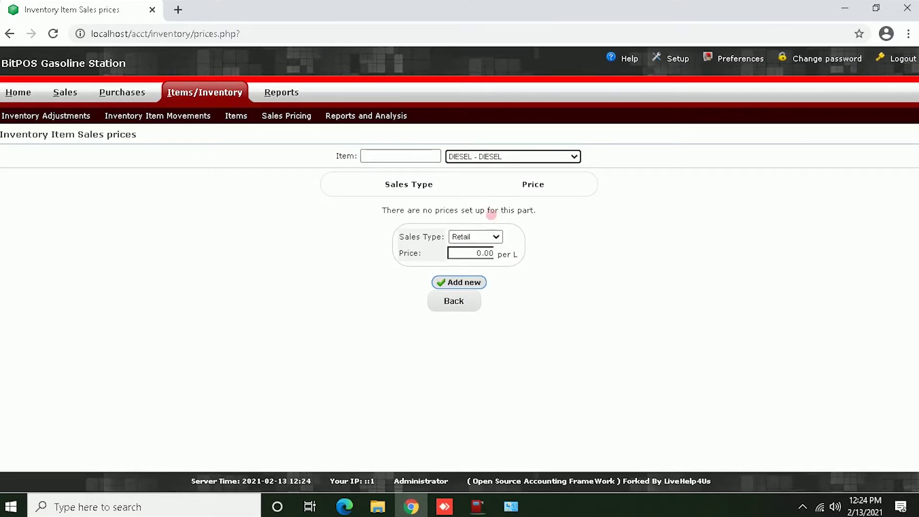
click(495, 237)
click(484, 265)
click(492, 238)
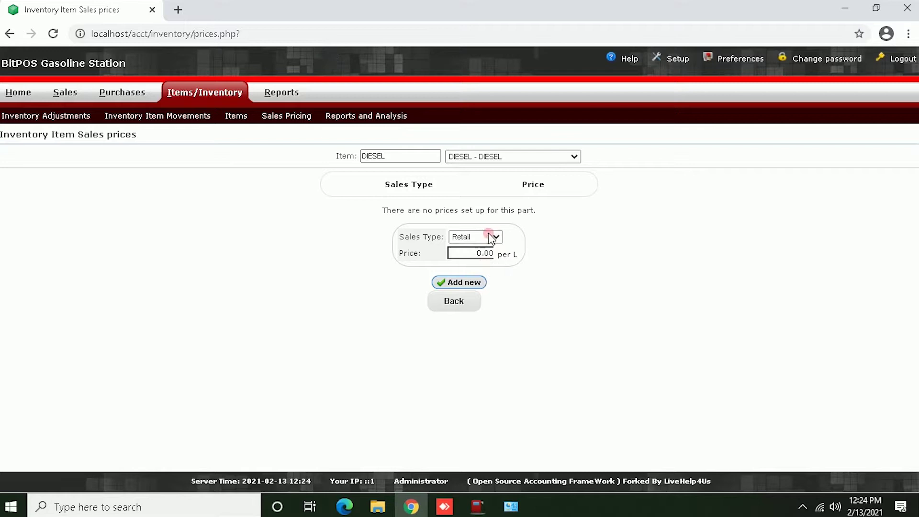
click(486, 257)
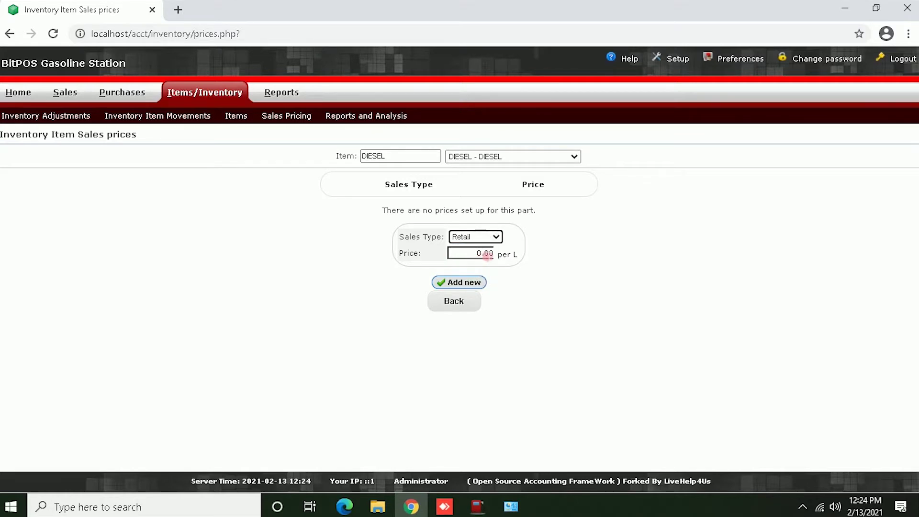
click(486, 255)
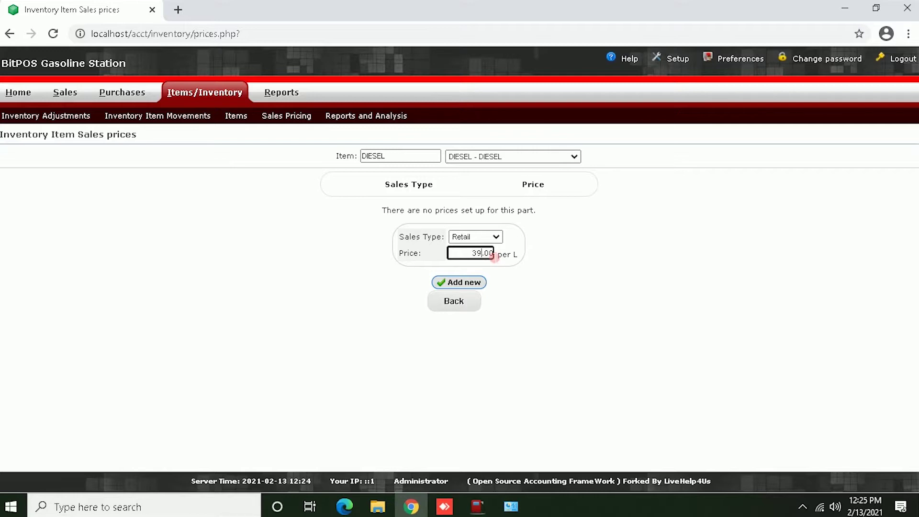
click(475, 284)
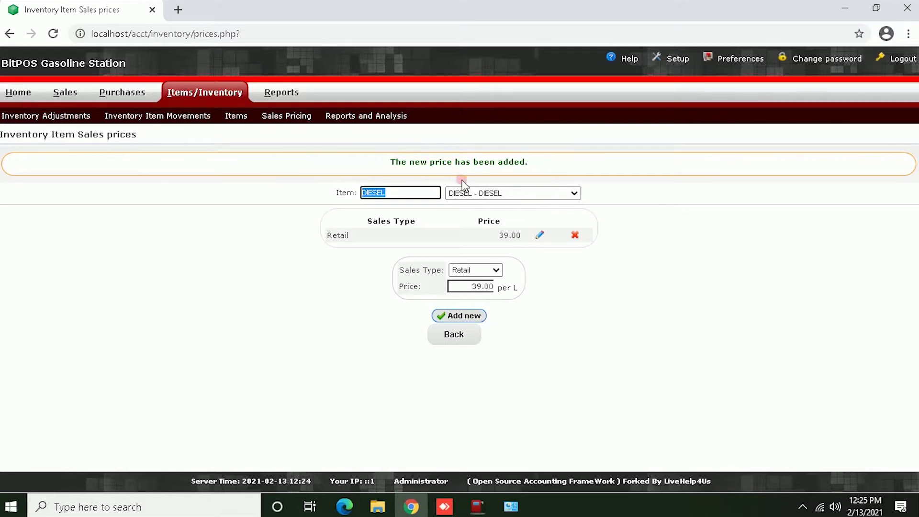
Step: Start a TANK 1 inventory adjustment with a 2,000 PREMIUM line at unit cost 45
click(82, 116)
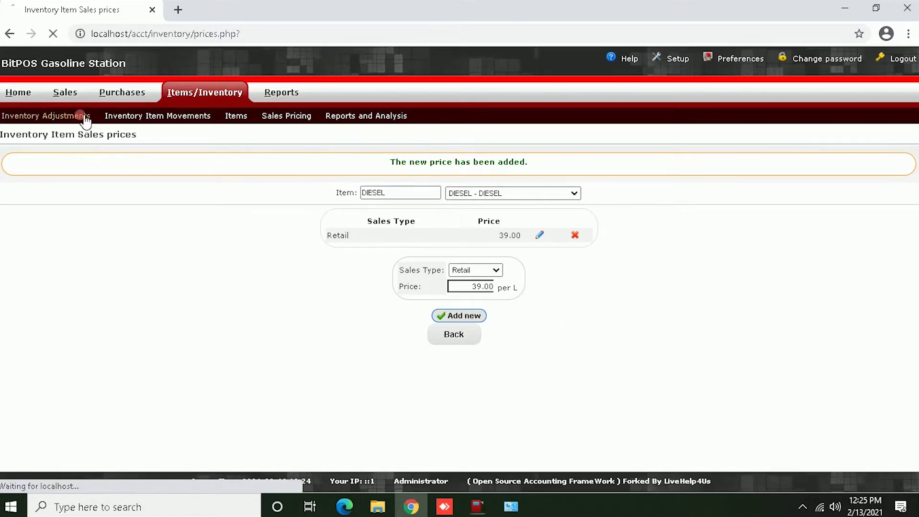
click(272, 322)
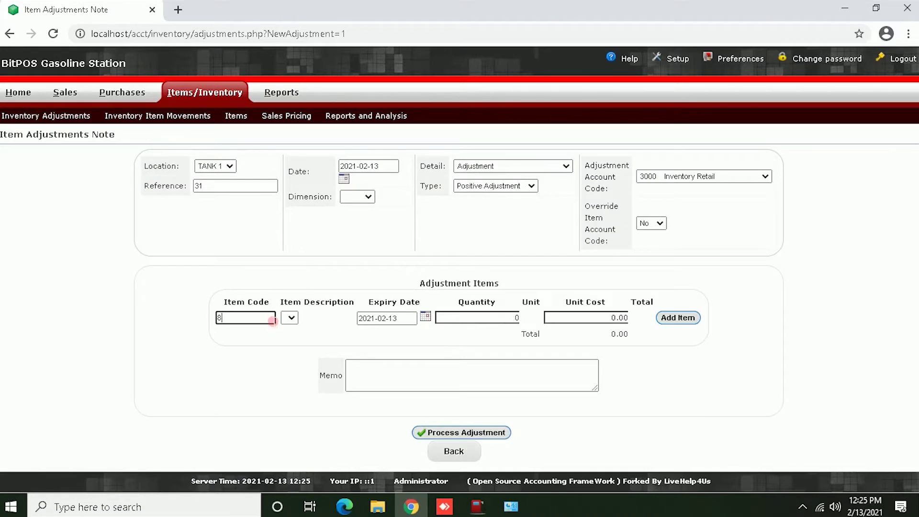
key(Tab)
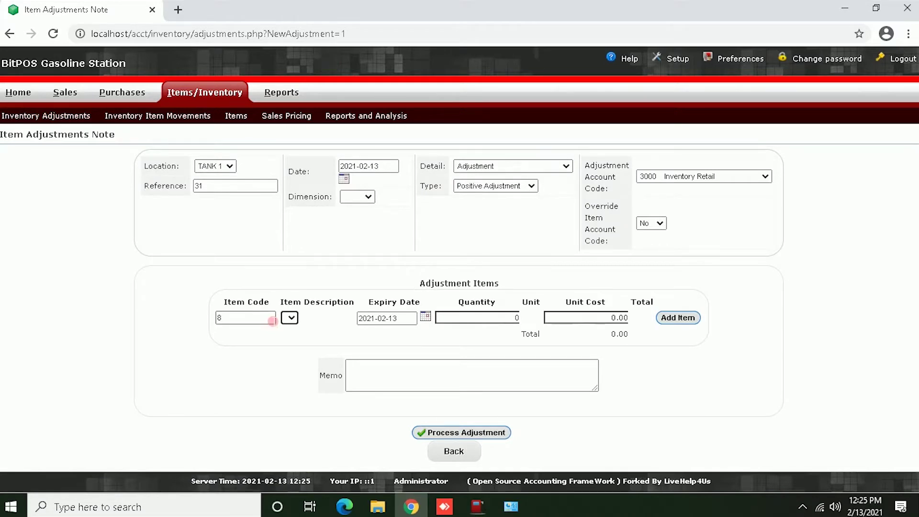
click(241, 318)
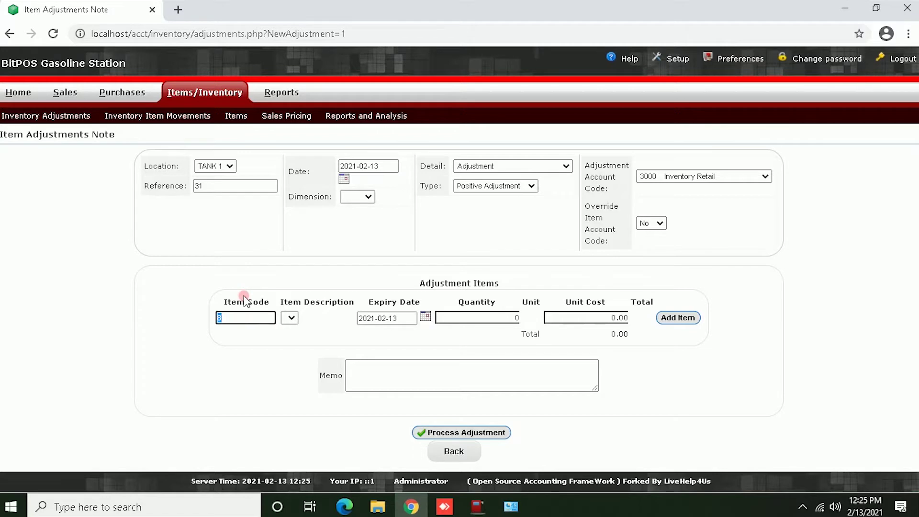
key(Tab)
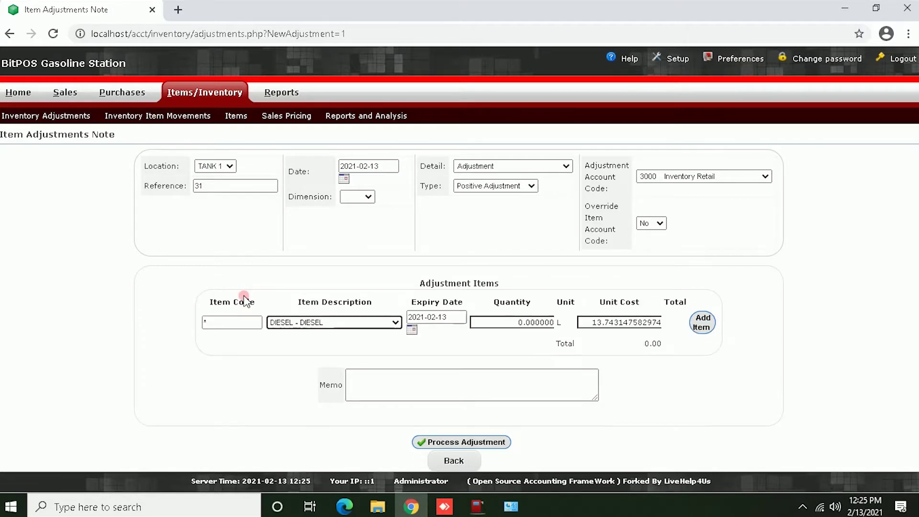
click(377, 322)
click(351, 365)
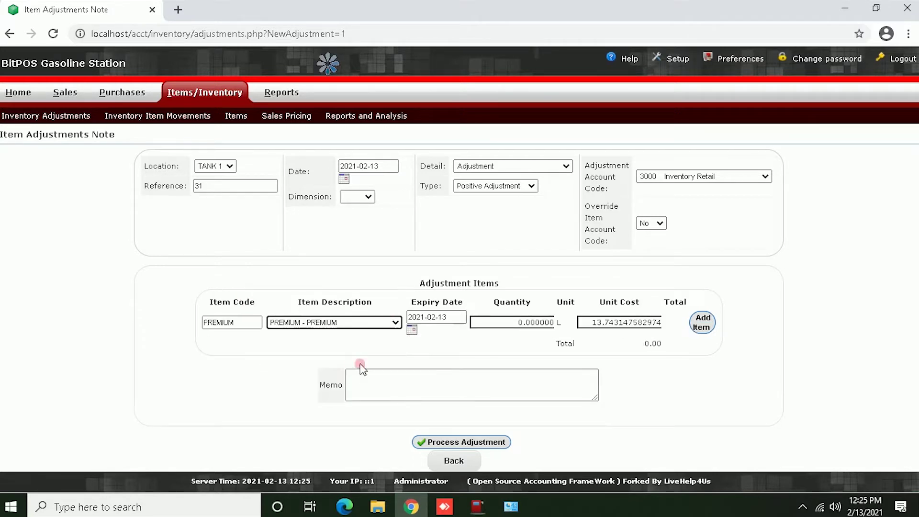
click(532, 324)
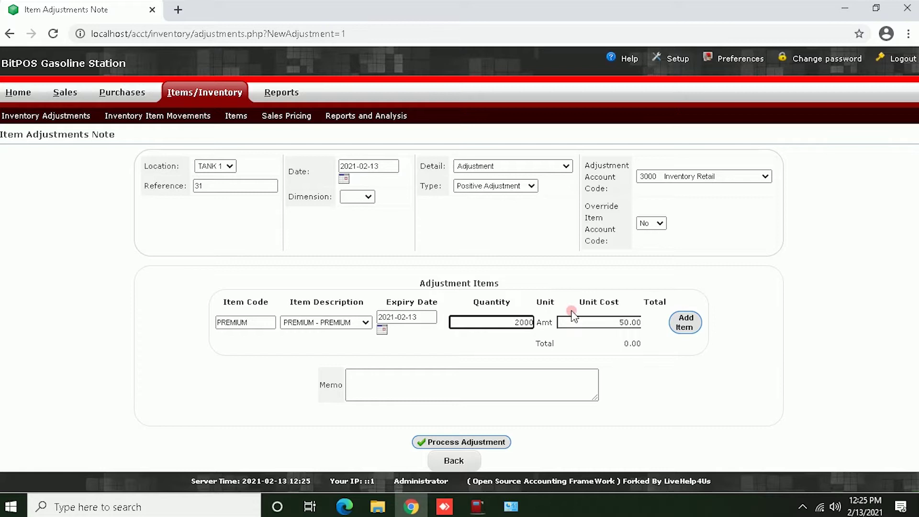
click(632, 326)
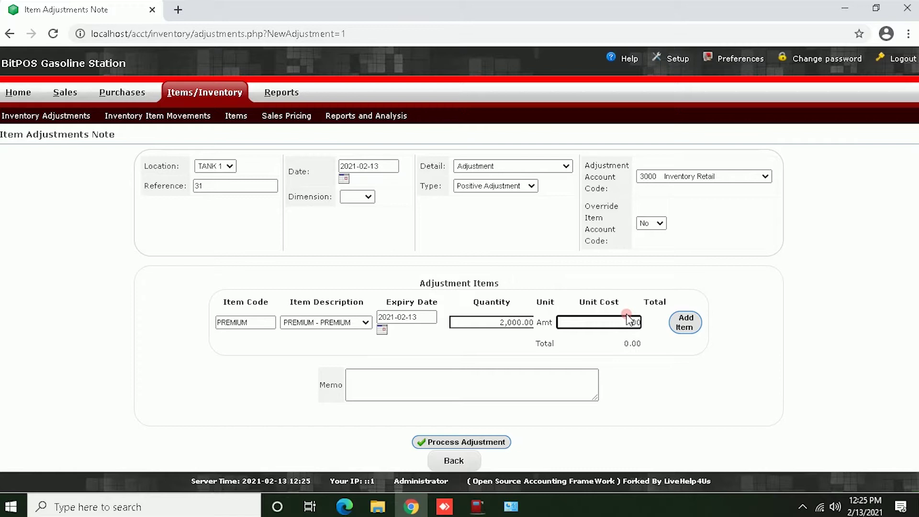
text(45)
click(696, 325)
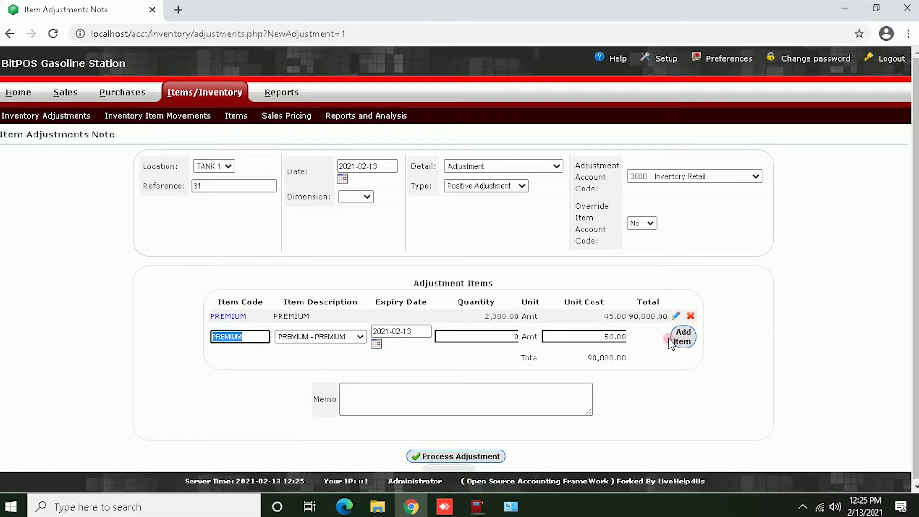
Step: Add a 200 L DIESEL line and process the adjustment
key(Delete)
text(*)
key(Tab)
click(502, 338)
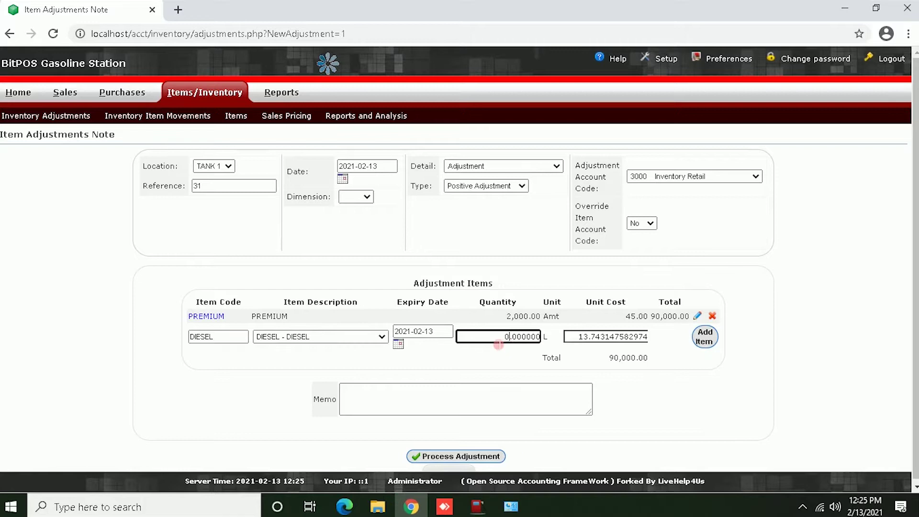
double_click(507, 340)
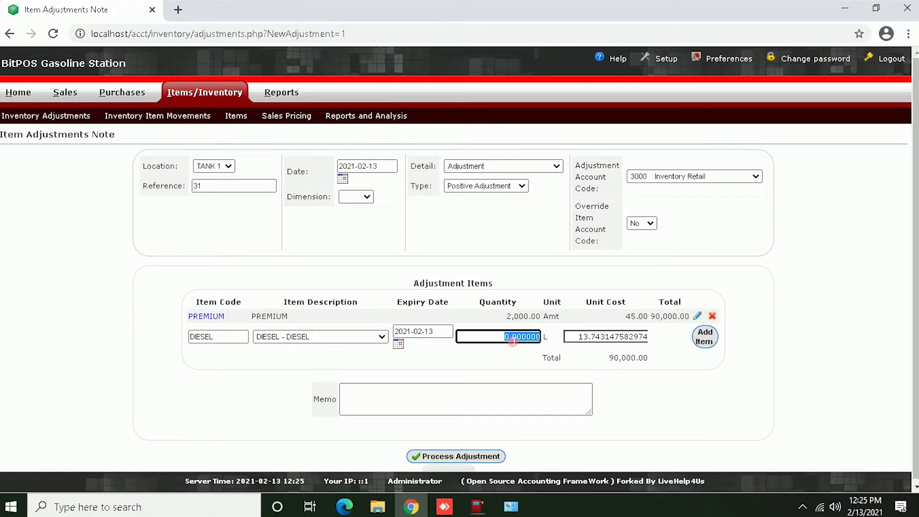
click(510, 341)
click(704, 337)
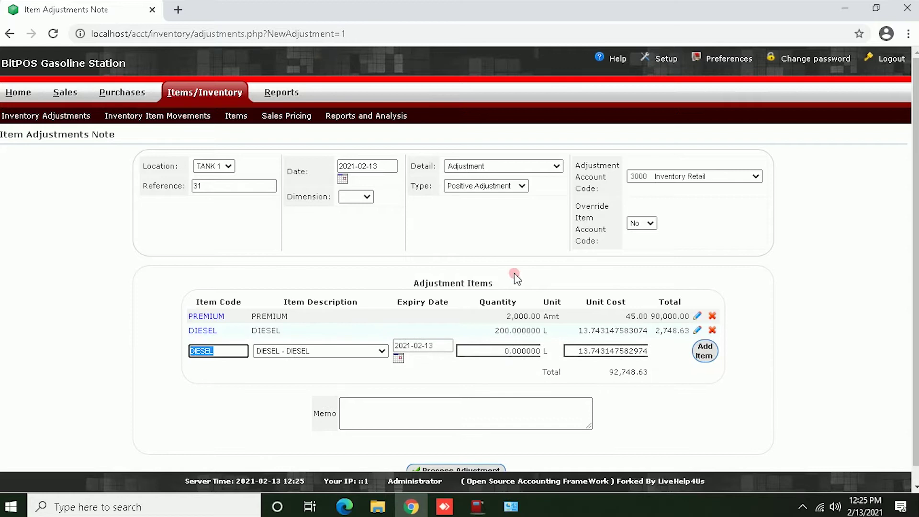
scroll(514, 273, down, 1)
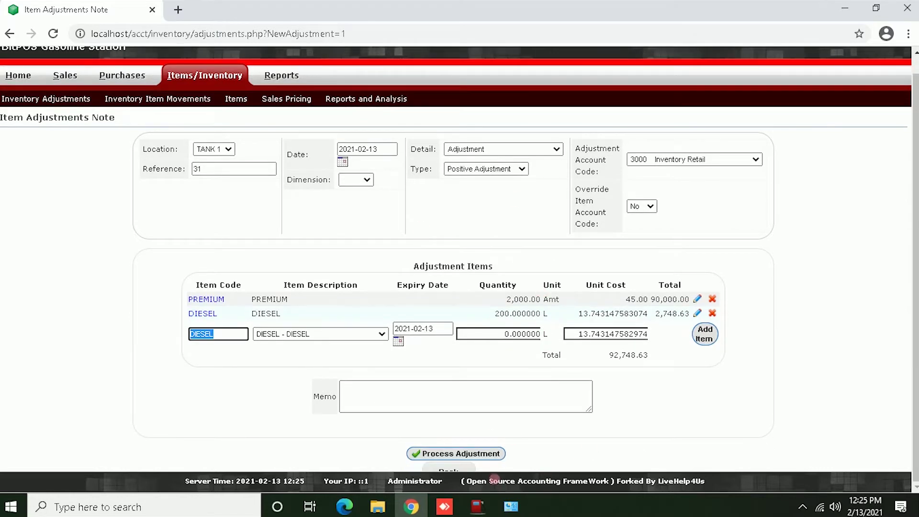
click(484, 454)
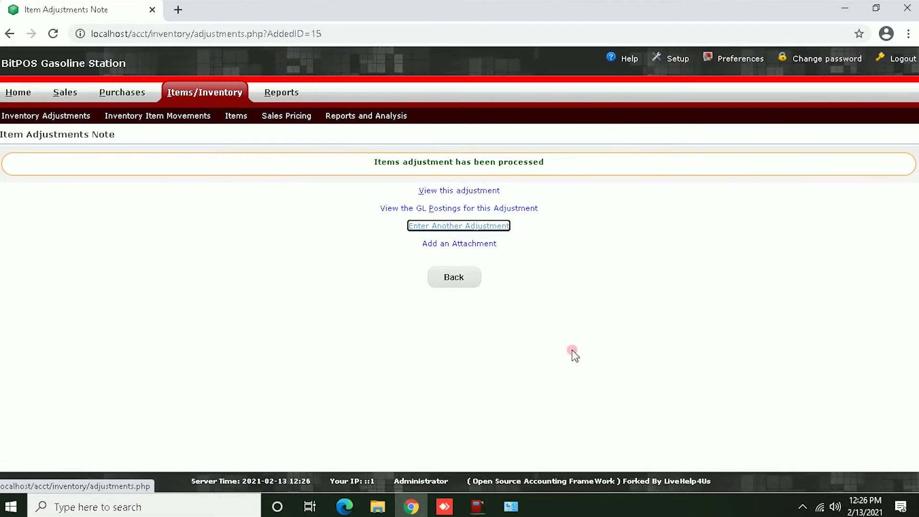
Step: Run the inventory Stock Movement Report filtered to the GASOLINE category
click(296, 93)
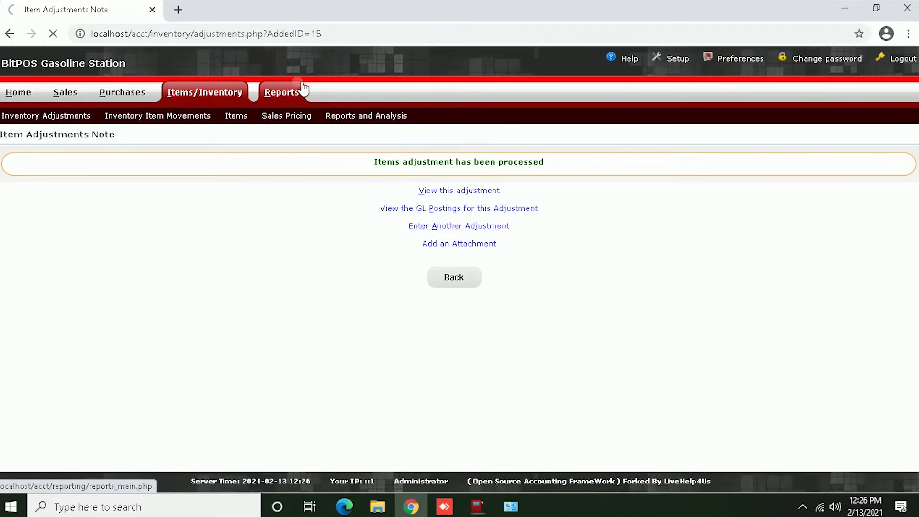
click(129, 187)
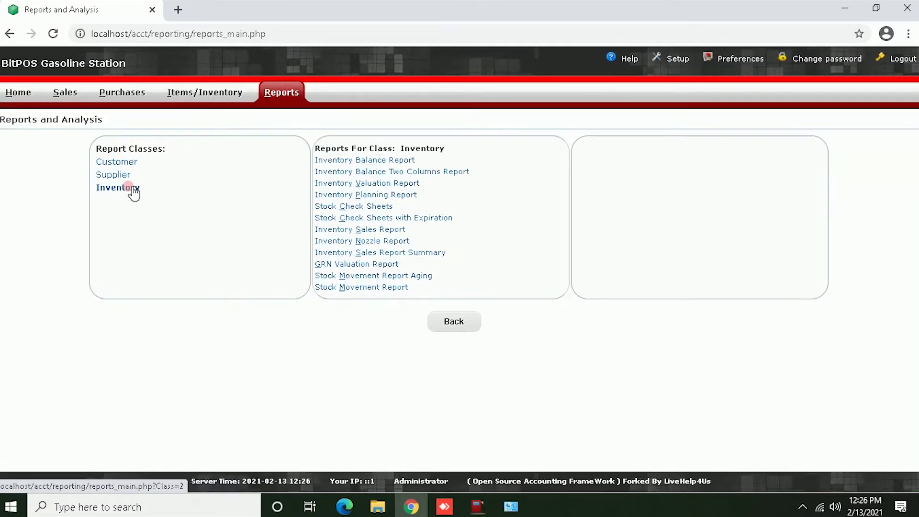
click(377, 288)
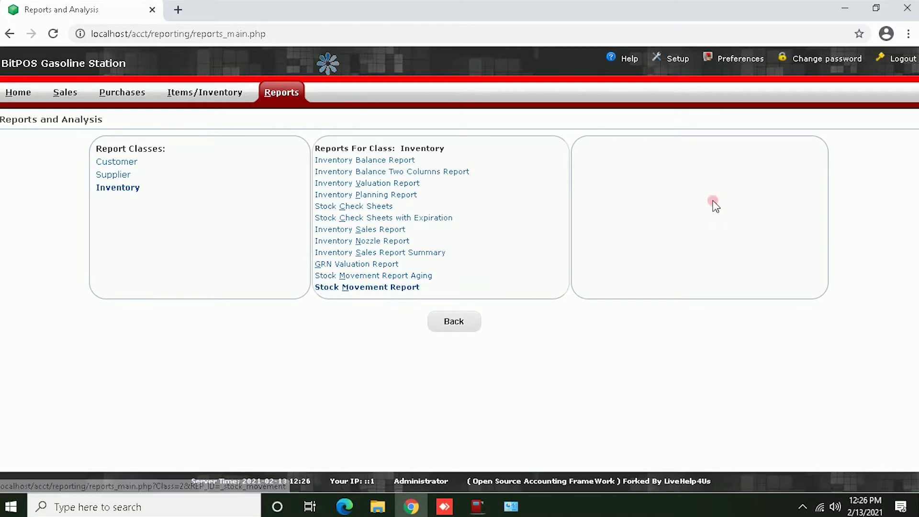
click(636, 188)
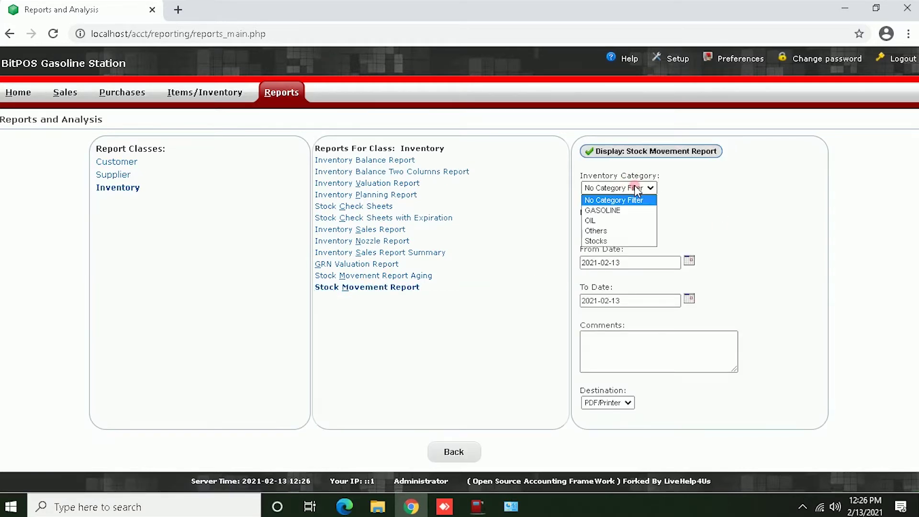
click(624, 211)
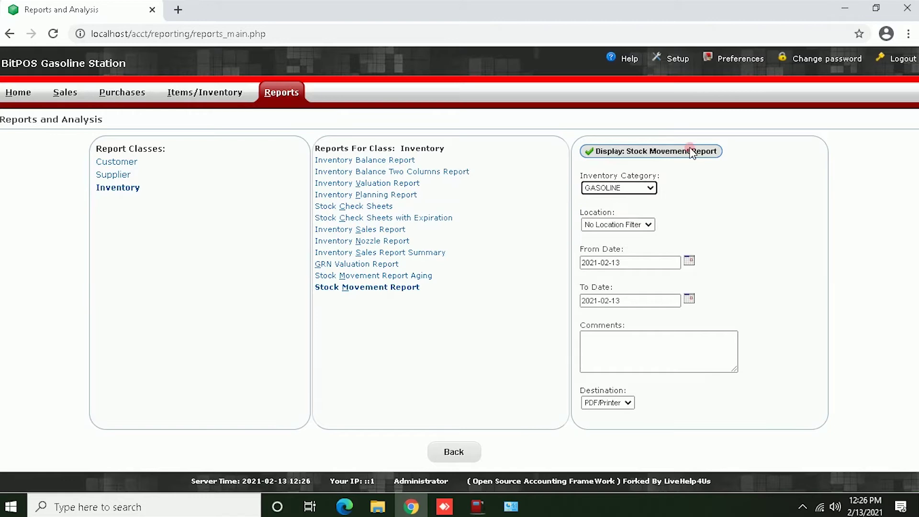
click(691, 151)
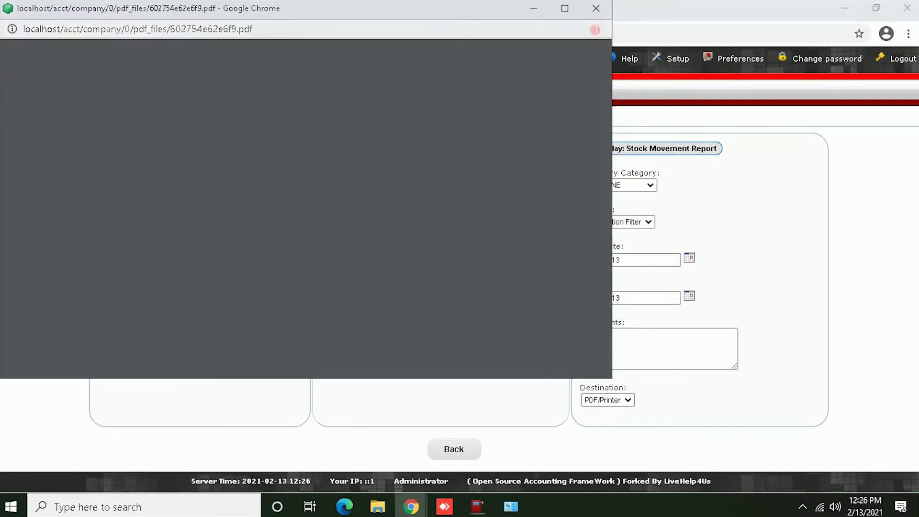
Step: Maximize the PDF report and highlight PREMIUM's 2,000.00 and DIESEL's 200 inward quantities
click(566, 9)
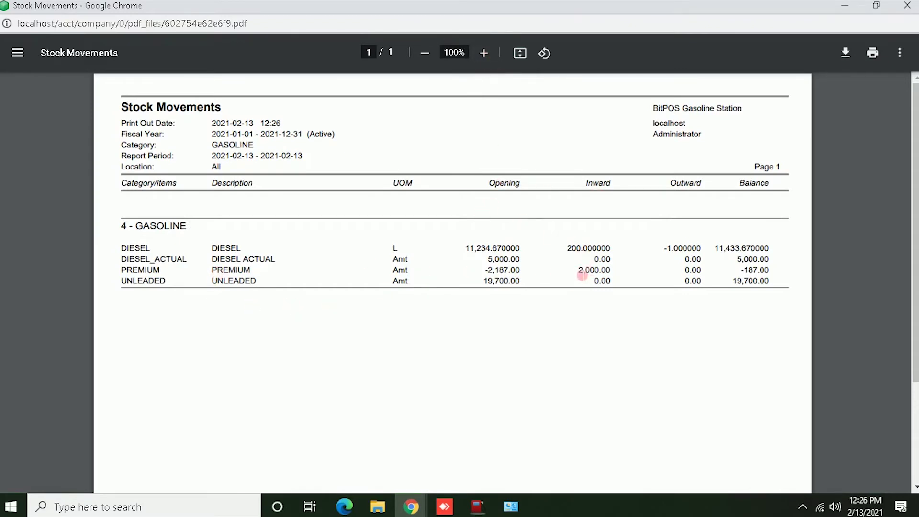
drag(581, 274, 597, 286)
drag(569, 257, 608, 258)
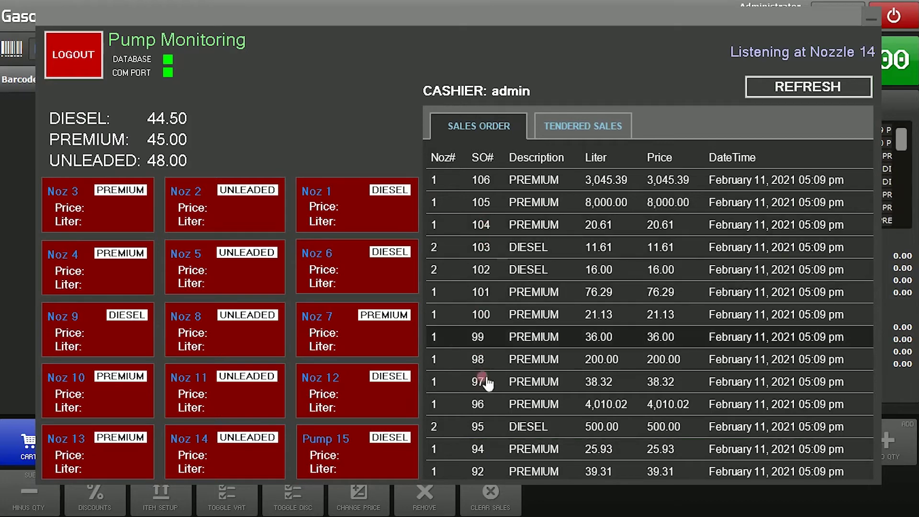
Step: Check tendered sales, select pending orders 105 and 104, then switch to the cashier window
click(577, 135)
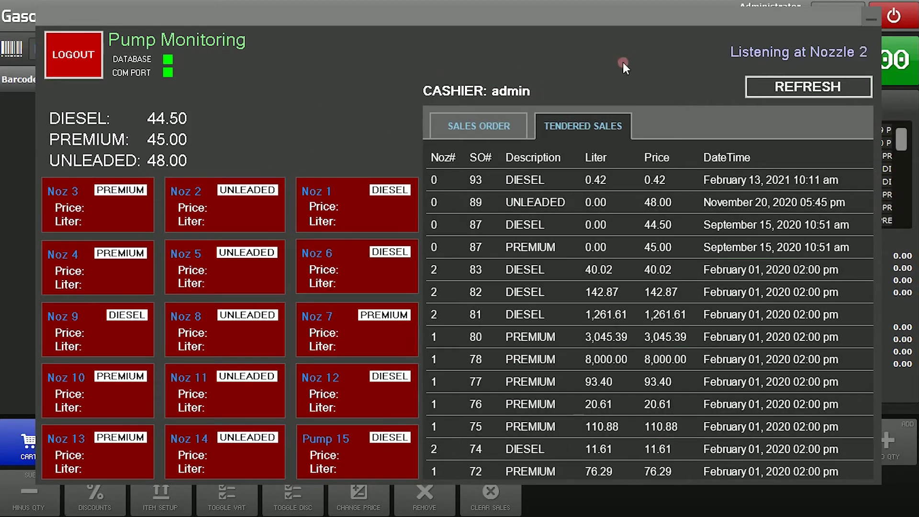
click(491, 129)
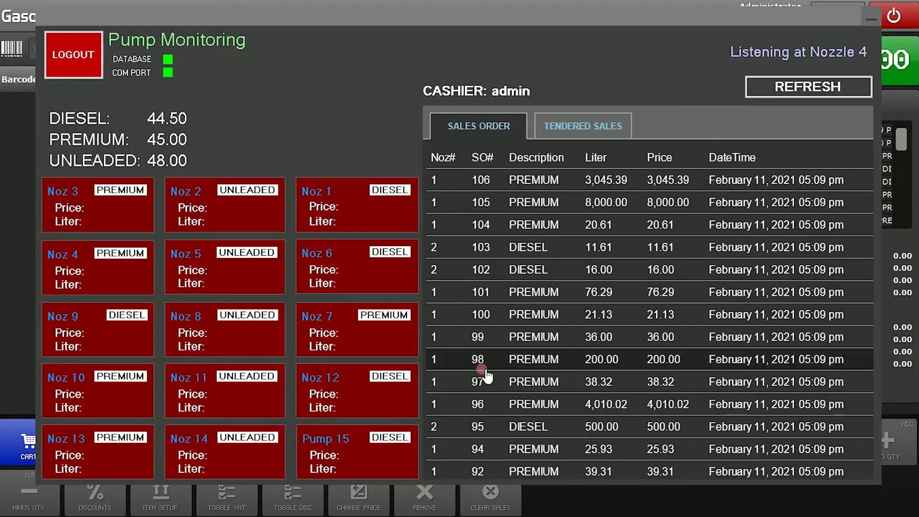
click(498, 203)
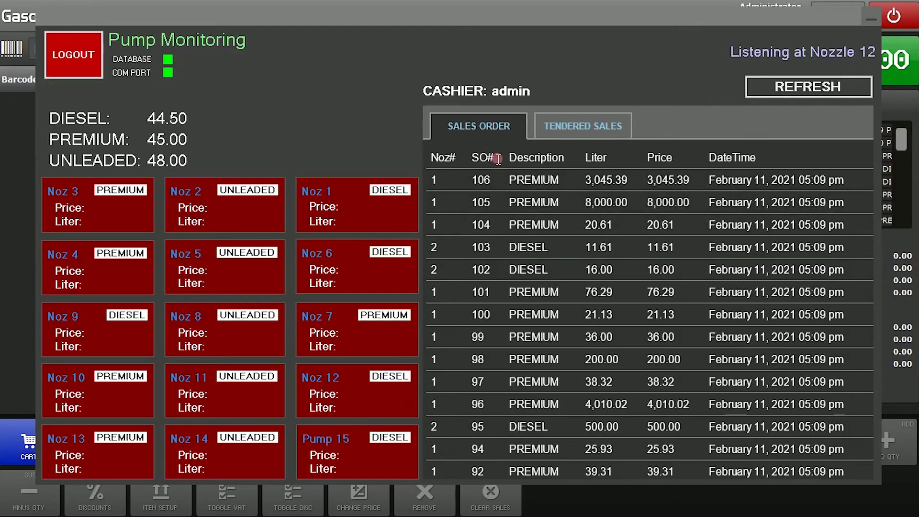
click(501, 224)
click(500, 207)
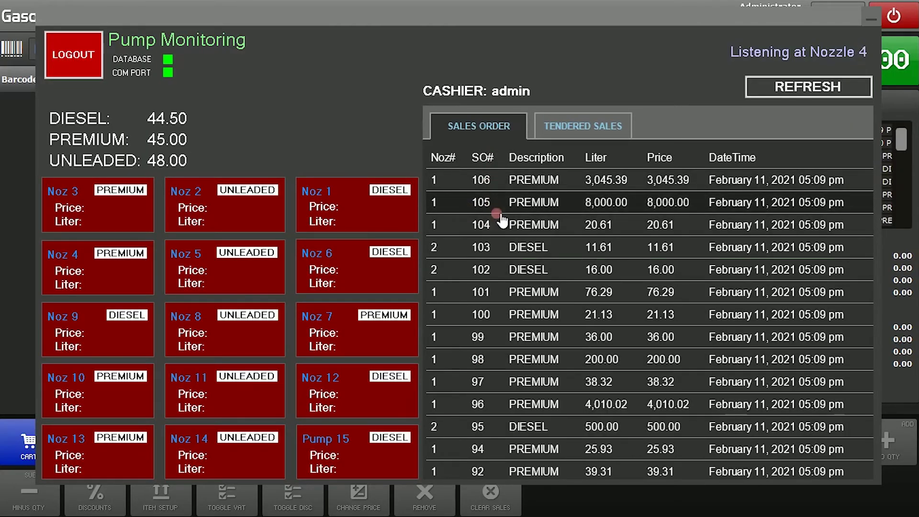
key(alt+Tab)
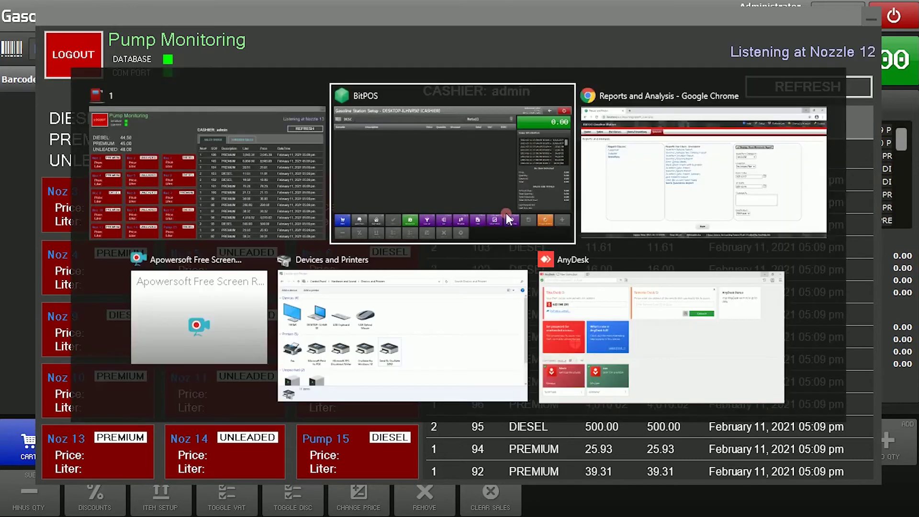
Step: Fetch sales order 104 and tender 30 in cash
click(421, 438)
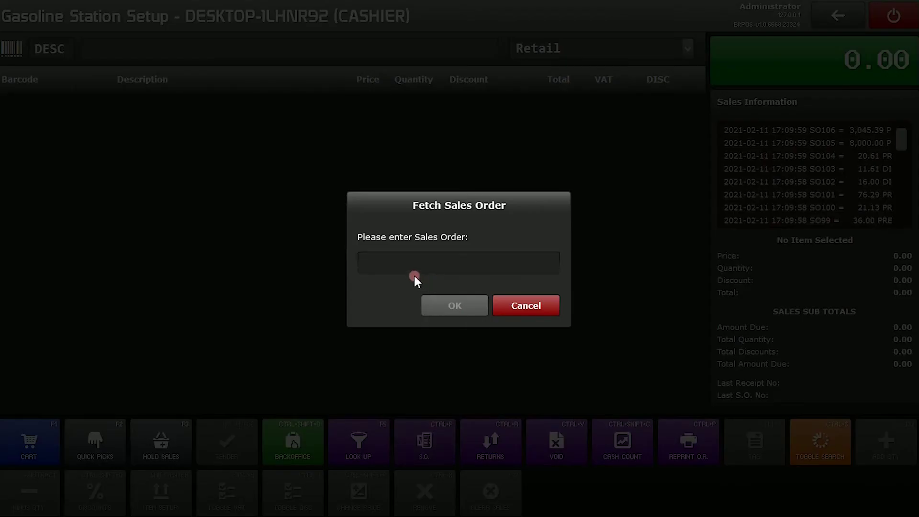
click(408, 274)
text(104)
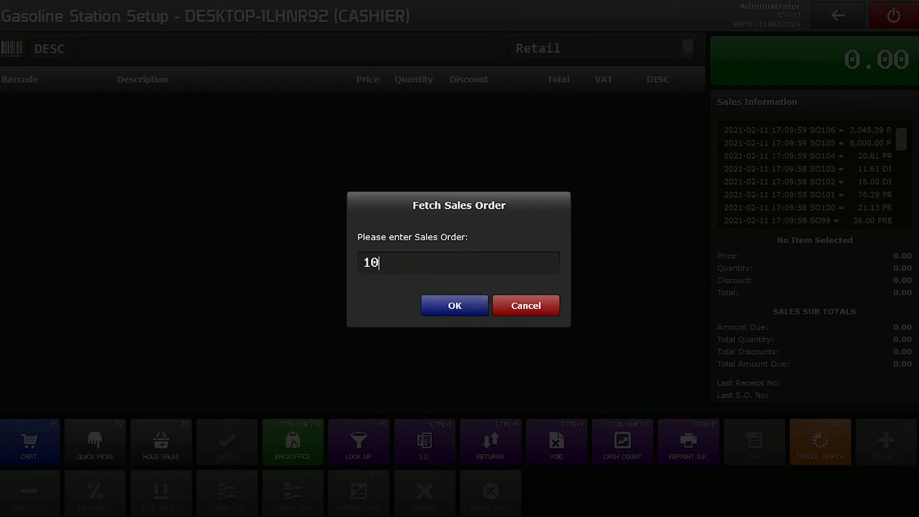
click(436, 301)
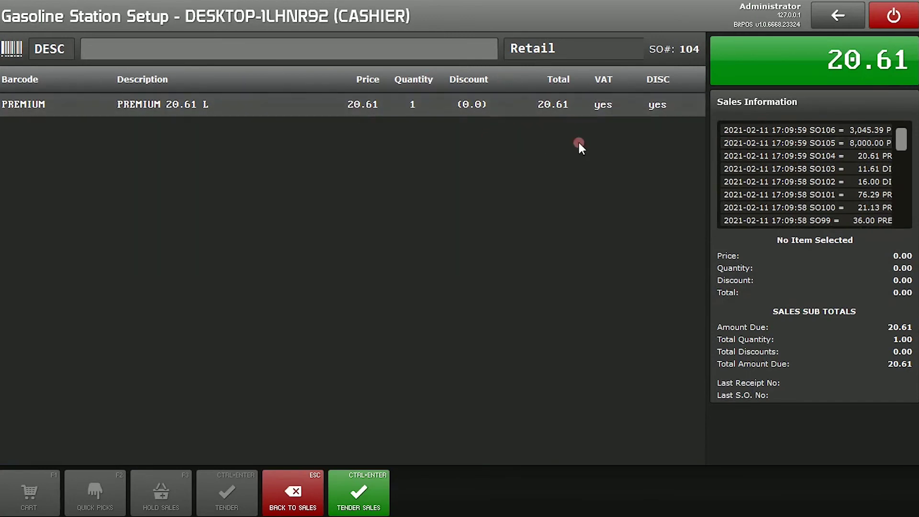
click(384, 487)
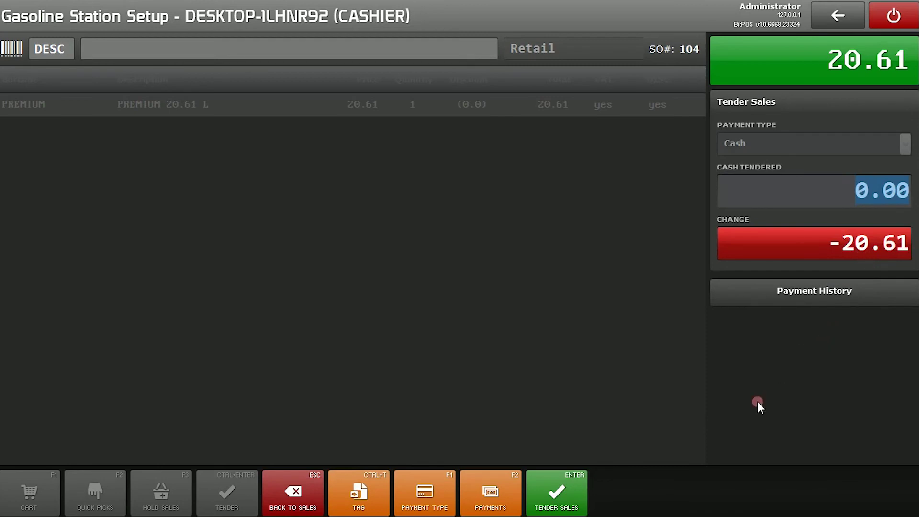
text(30)
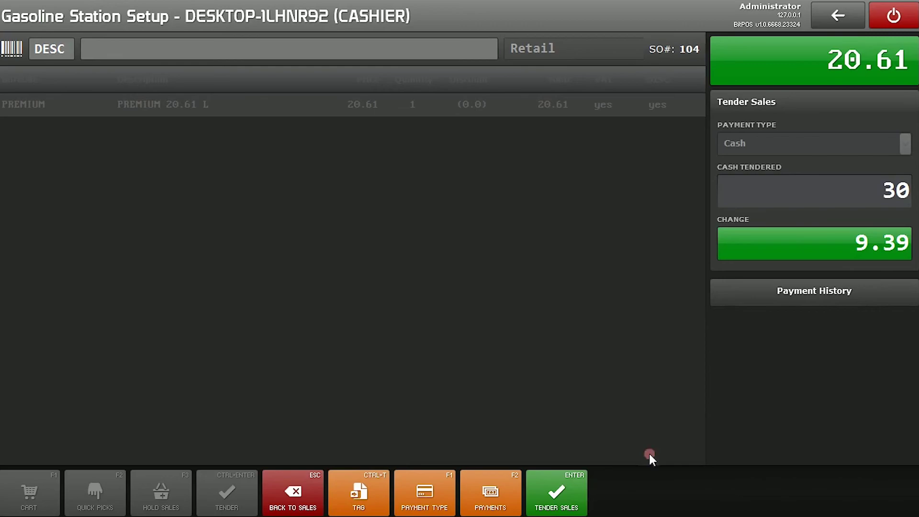